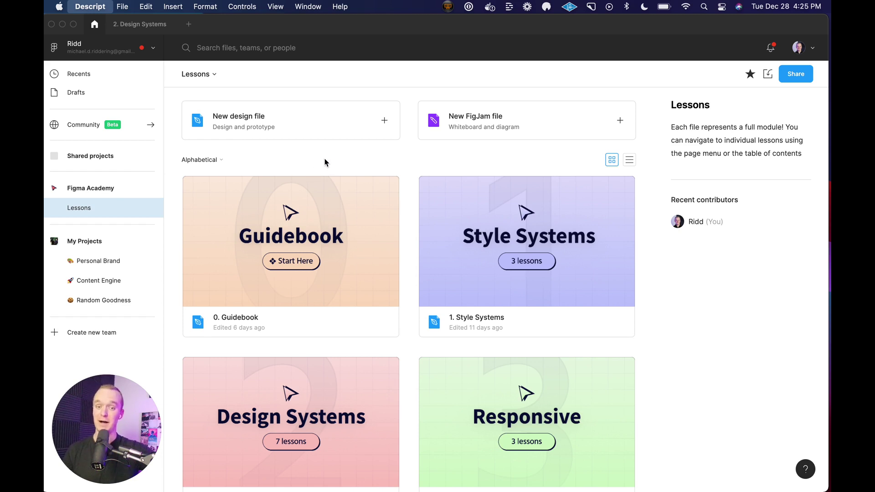
pyautogui.scroll(-4, 544, 239)
pyautogui.scroll(-1, 544, 240)
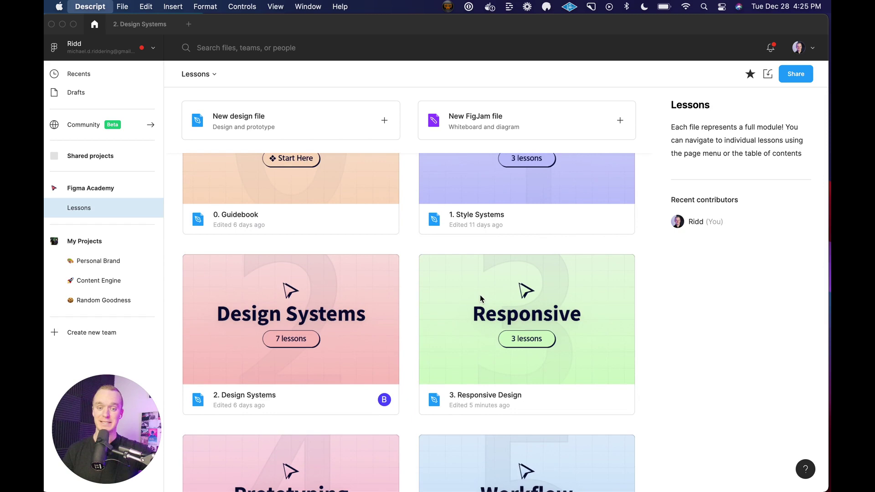
pyautogui.scroll(1, 480, 299)
pyautogui.scroll(-4, 481, 299)
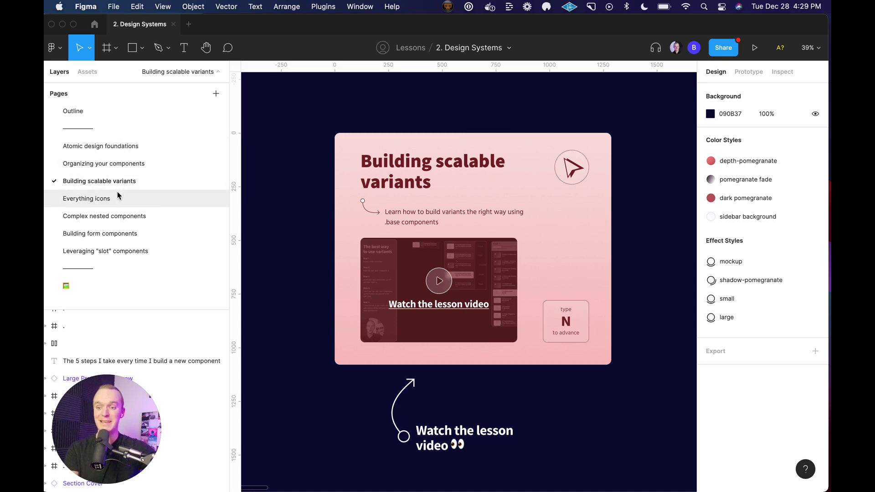
pyautogui.click(362, 141)
pyautogui.click(460, 316)
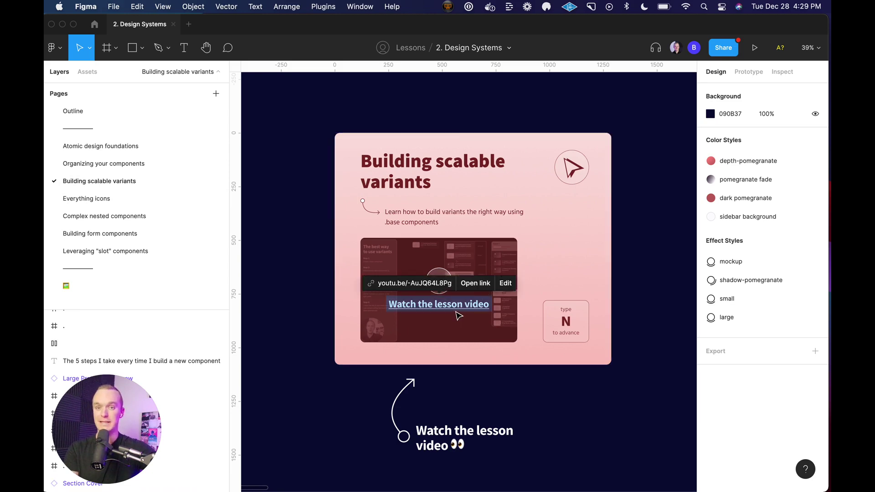
pyautogui.hscroll(15, 458, 316)
pyautogui.hscroll(15, 457, 316)
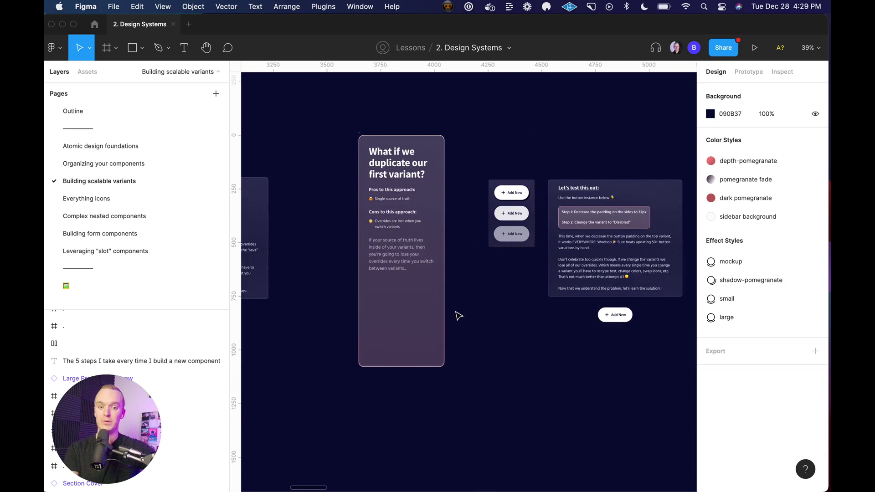
pyautogui.hscroll(15, 458, 316)
pyautogui.hscroll(10, 458, 316)
pyautogui.hscroll(10, 458, 315)
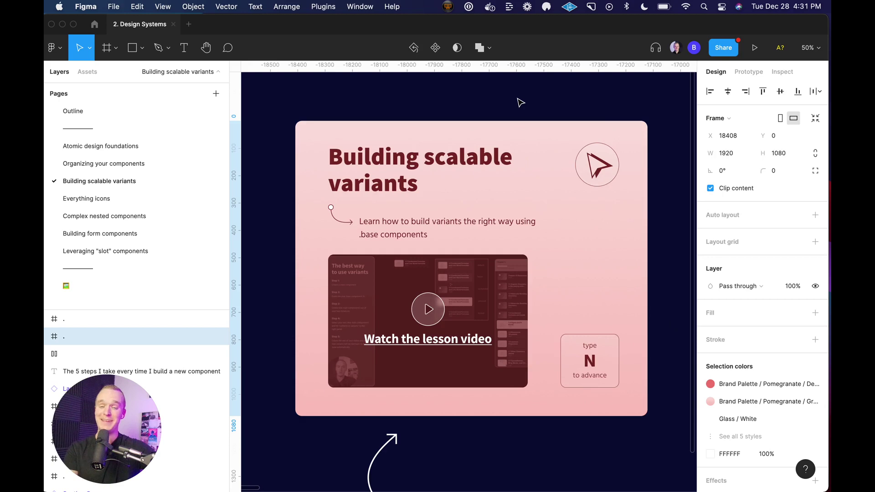
# Step: Fit the Time to create slide full-screen with the UI hidden, then select the Walkthrough resource
pyautogui.hotkey('shift', '2')
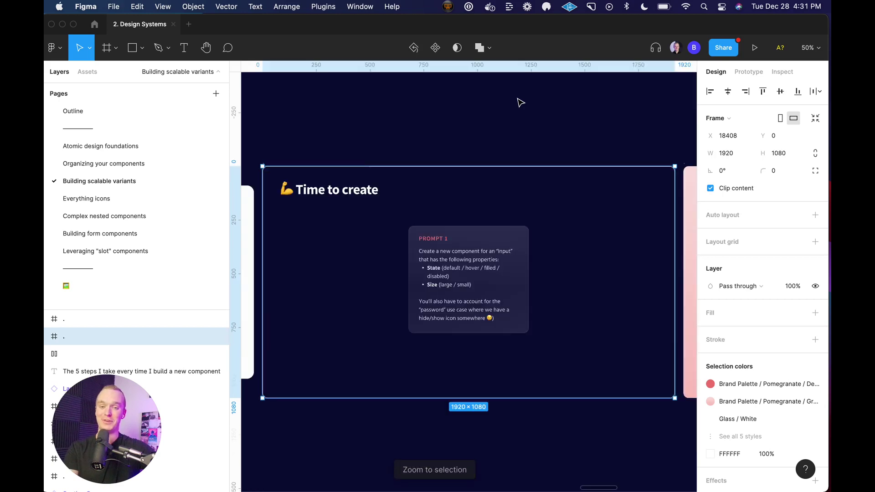
pyautogui.press('cmd+backslash')
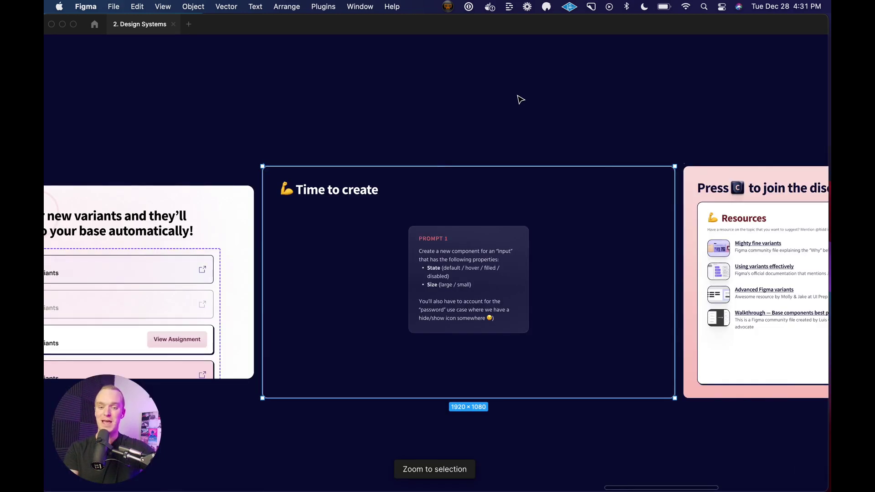
pyautogui.hotkey('shift', '2')
pyautogui.click(476, 51)
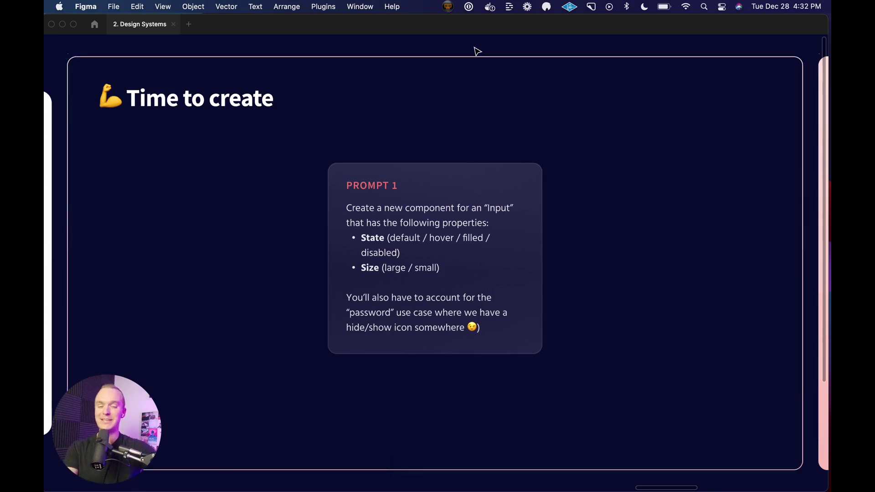
pyautogui.hscroll(10, 477, 50)
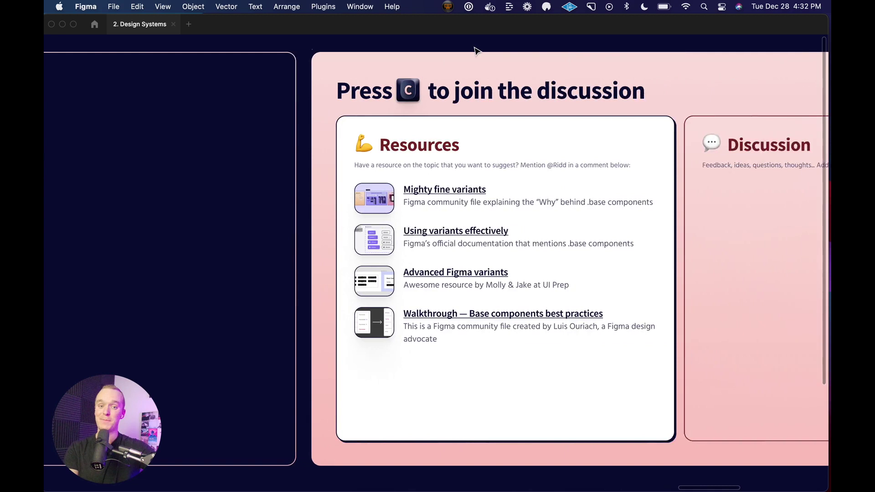
pyautogui.hscroll(2, 476, 51)
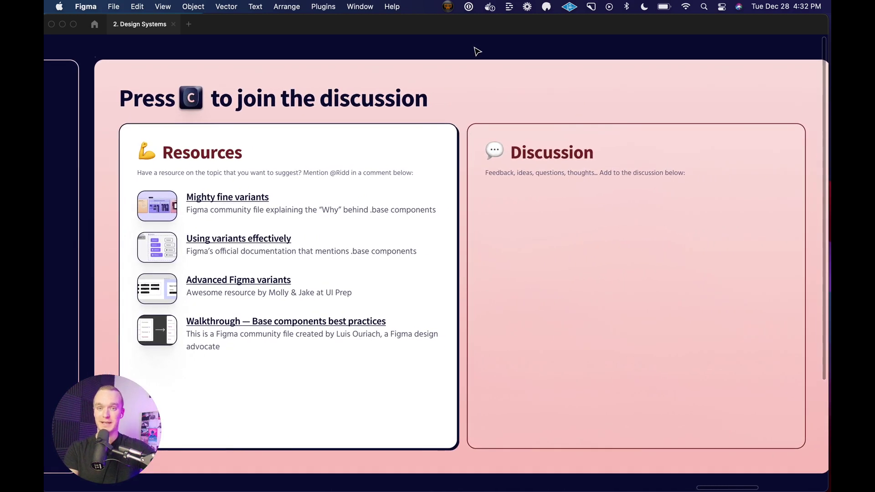
pyautogui.click(301, 323)
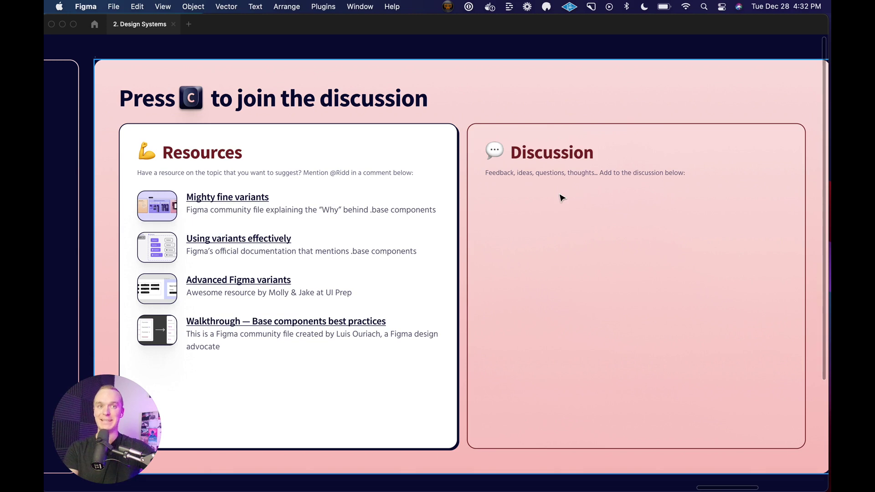
# Step: Show the discussion comment pins and read the threads on pins 70 and 4
pyautogui.press('c')
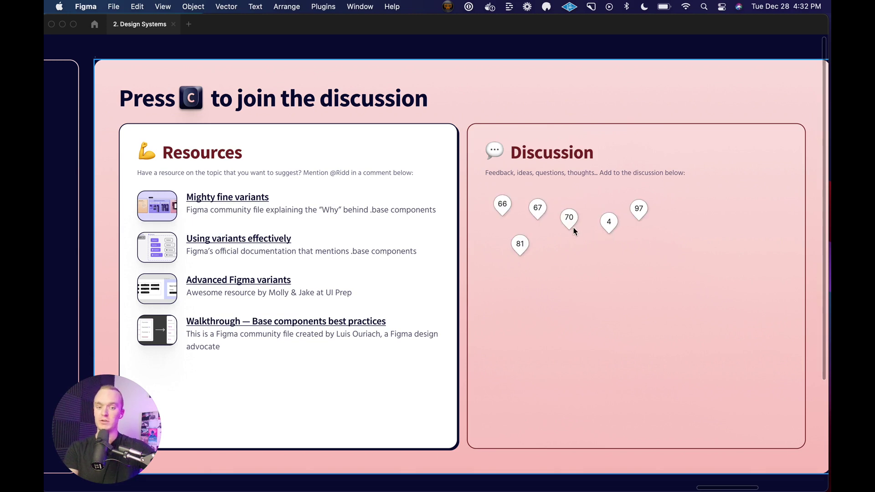
pyautogui.click(568, 218)
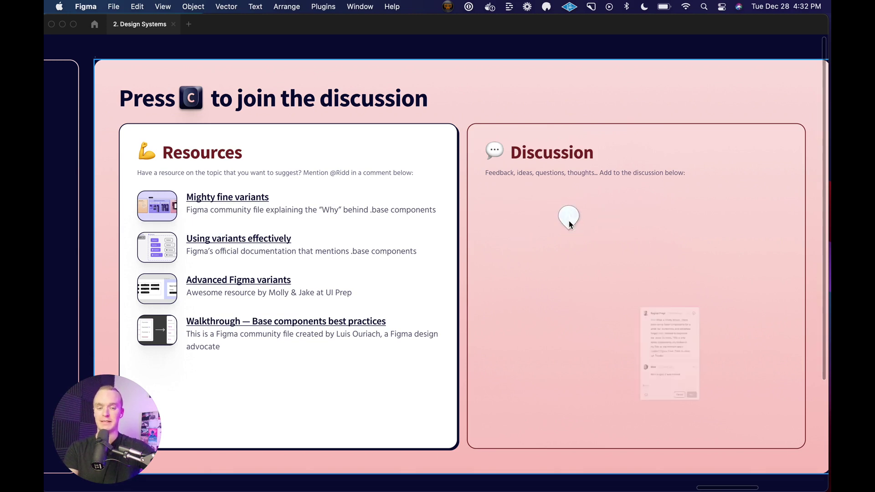
pyautogui.press('Escape')
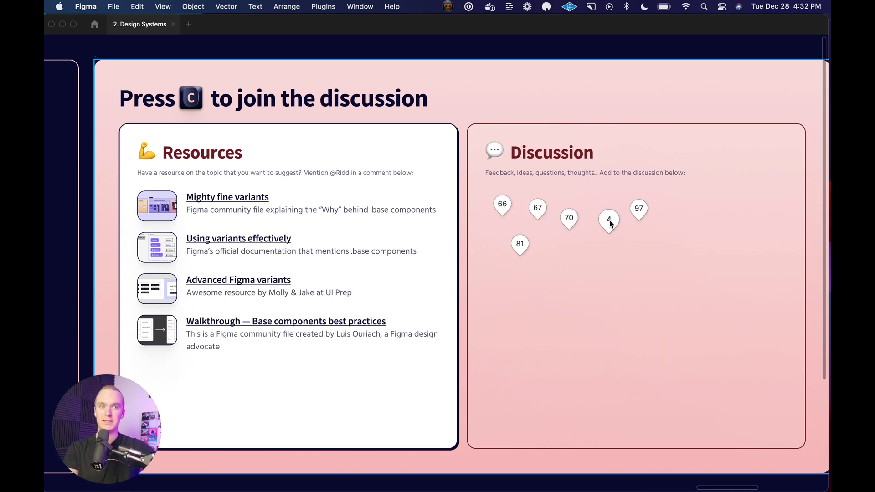
pyautogui.click(611, 223)
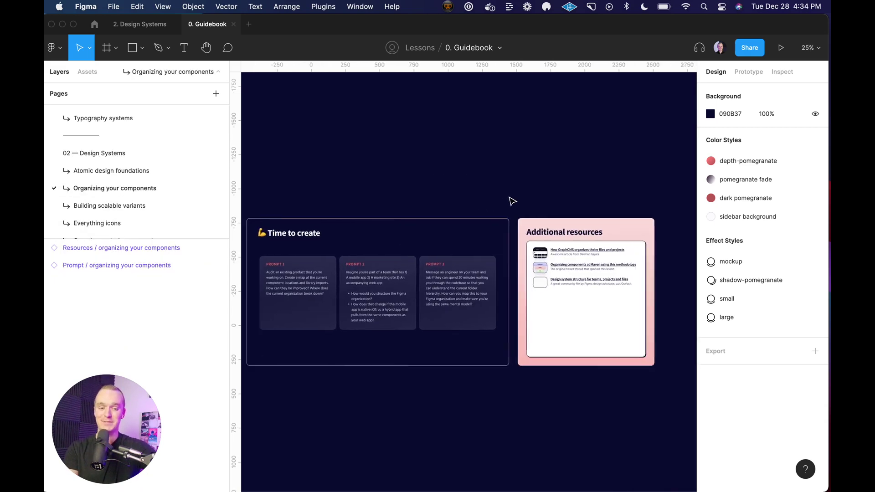
pyautogui.hscroll(5, 509, 199)
pyautogui.scroll(3, 509, 198)
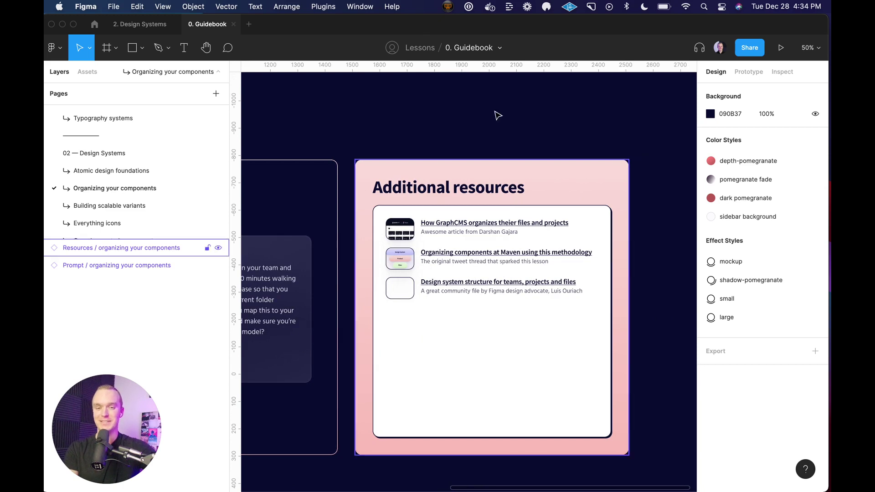